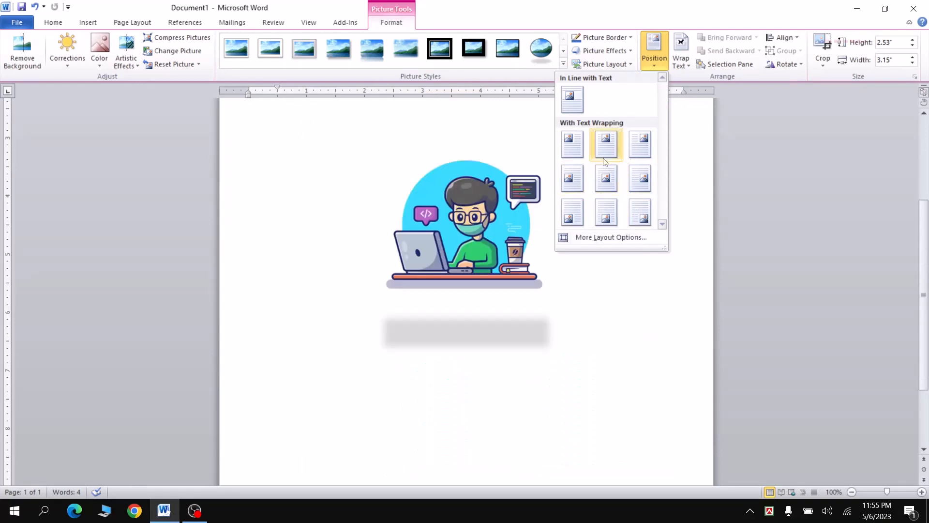
# - Set the picture's text wrapping to Behind Text with the picture placed over the heading, and switch the wrapping to In Front of Text
pyautogui.click(663, 66)
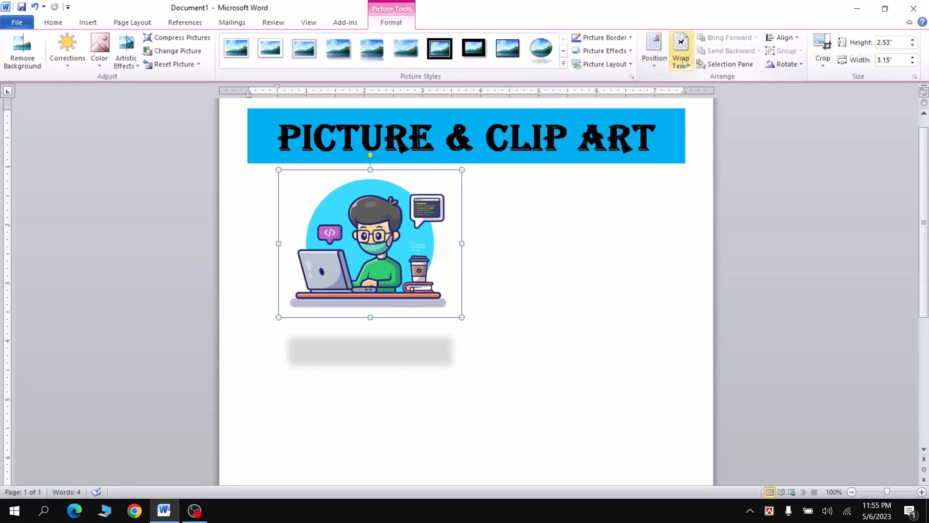
pyautogui.click(684, 61)
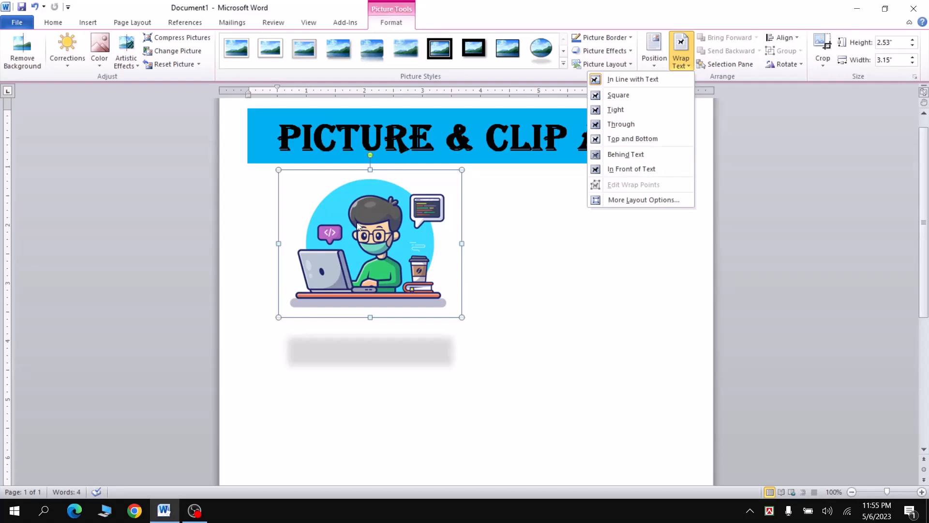
pyautogui.click(620, 159)
pyautogui.moveTo(391, 264); pyautogui.dragTo(438, 195)
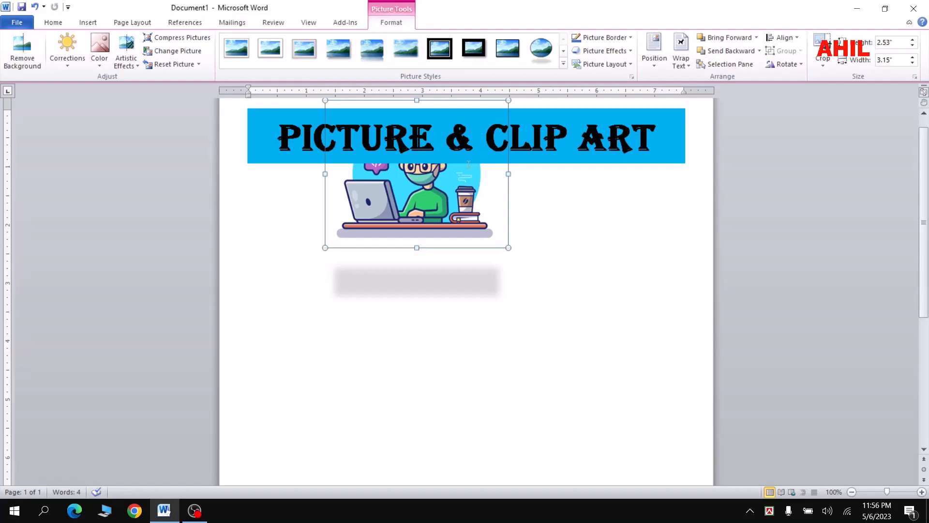
pyautogui.click(680, 62)
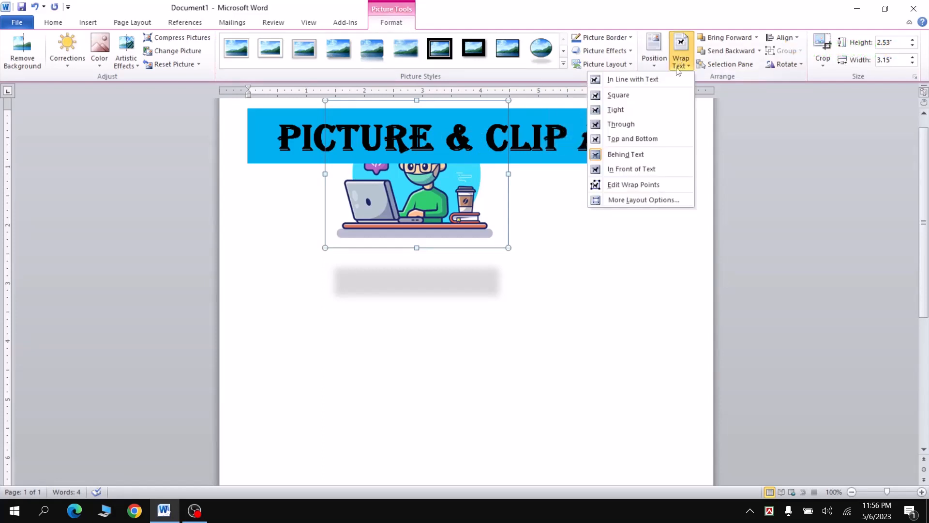
pyautogui.click(637, 169)
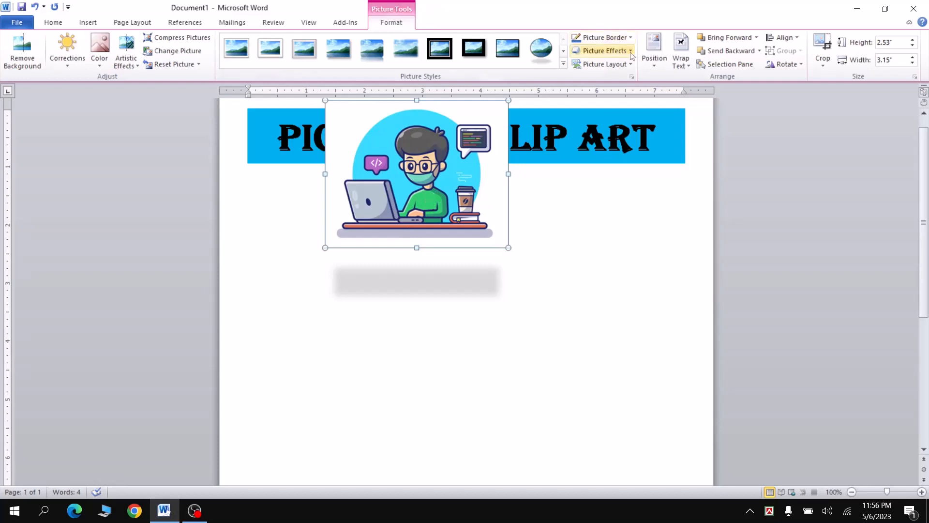
# - Set the picture's text wrapping to Through and move the picture to the middle of the page below the heading
pyautogui.click(680, 67)
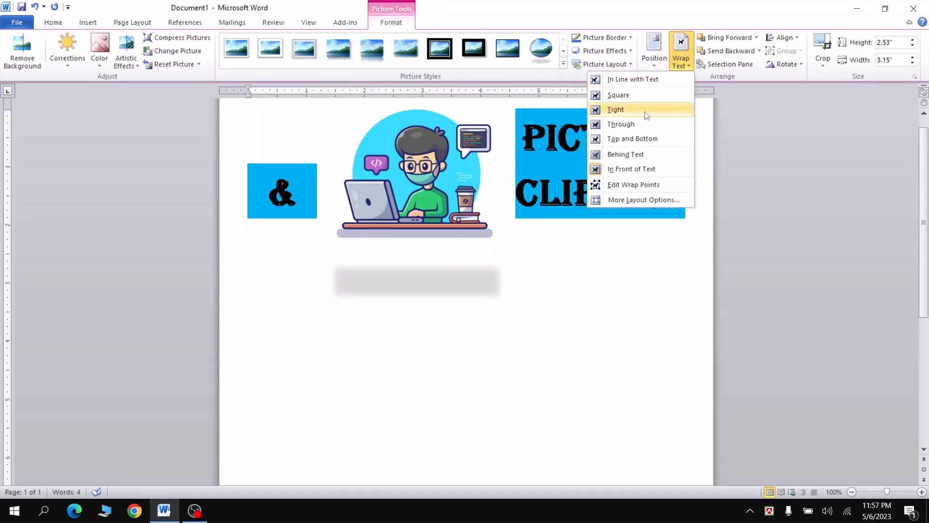
pyautogui.click(643, 130)
pyautogui.moveTo(394, 160); pyautogui.dragTo(465, 389)
pyautogui.scroll(-2, 479, 281)
pyautogui.moveTo(470, 335); pyautogui.dragTo(480, 252)
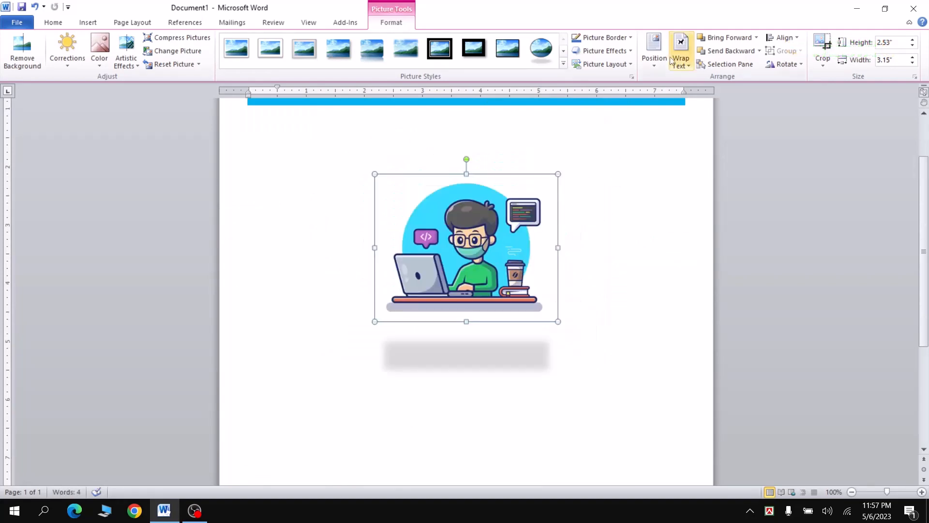
pyautogui.click(780, 65)
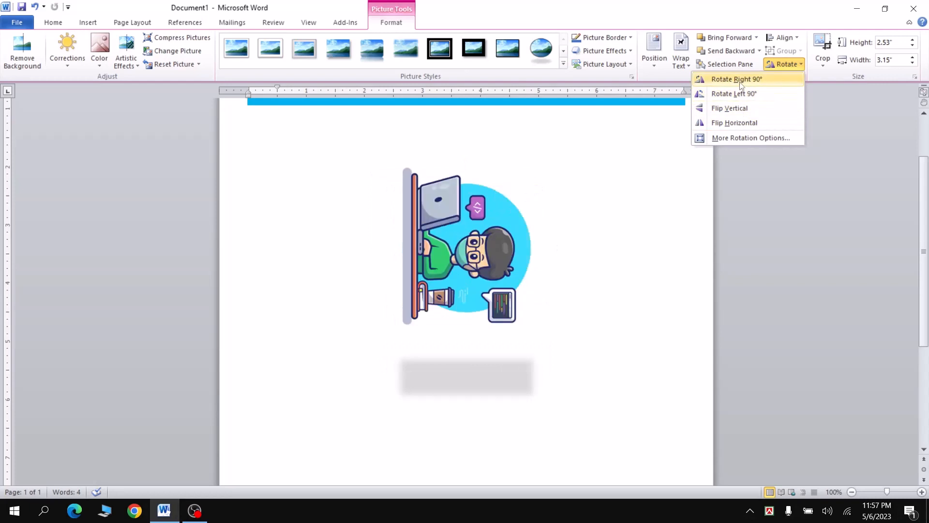
pyautogui.click(815, 86)
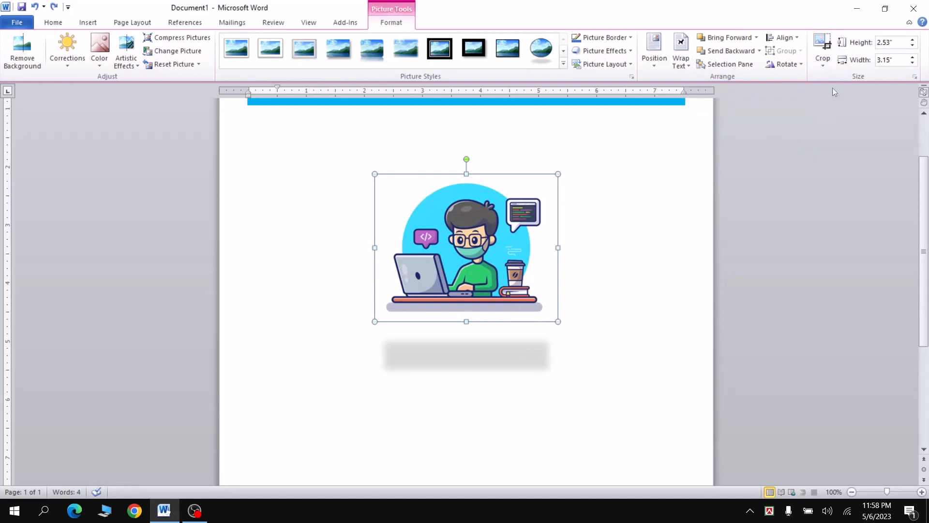
# - Crop the picture from its lower-left and upper-right corners to about 2.23" high by 2.64" wide, and move it up the page
pyautogui.click(824, 63)
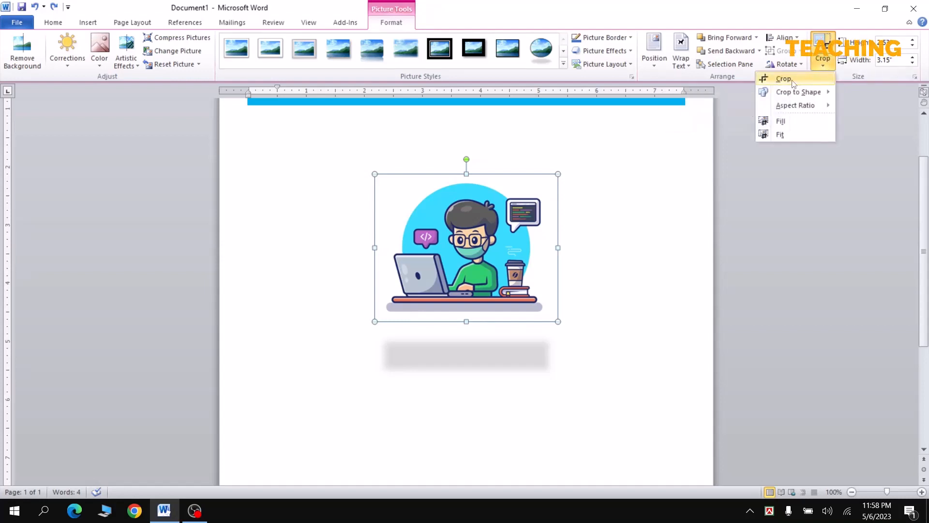
pyautogui.click(808, 84)
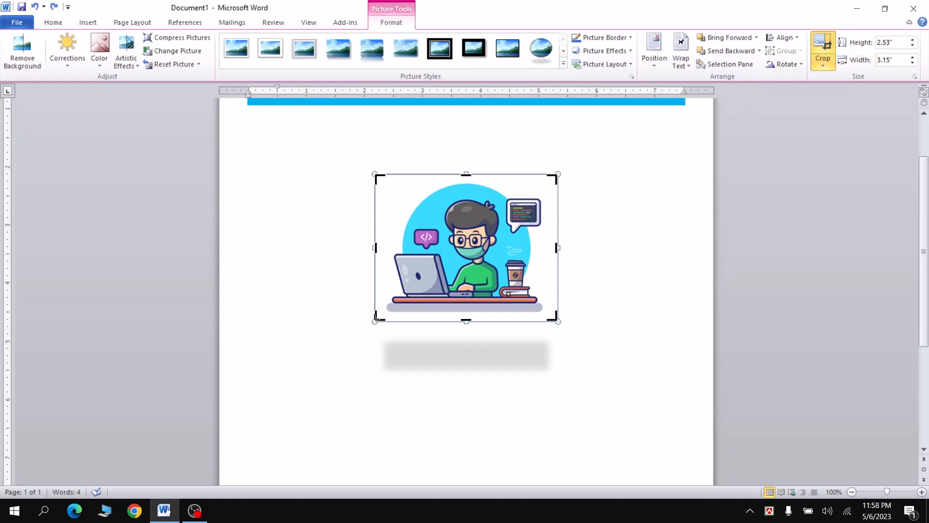
pyautogui.moveTo(376, 319); pyautogui.dragTo(391, 312)
pyautogui.moveTo(556, 175); pyautogui.dragTo(544, 182)
pyautogui.hotkey('ctrl', 'z')
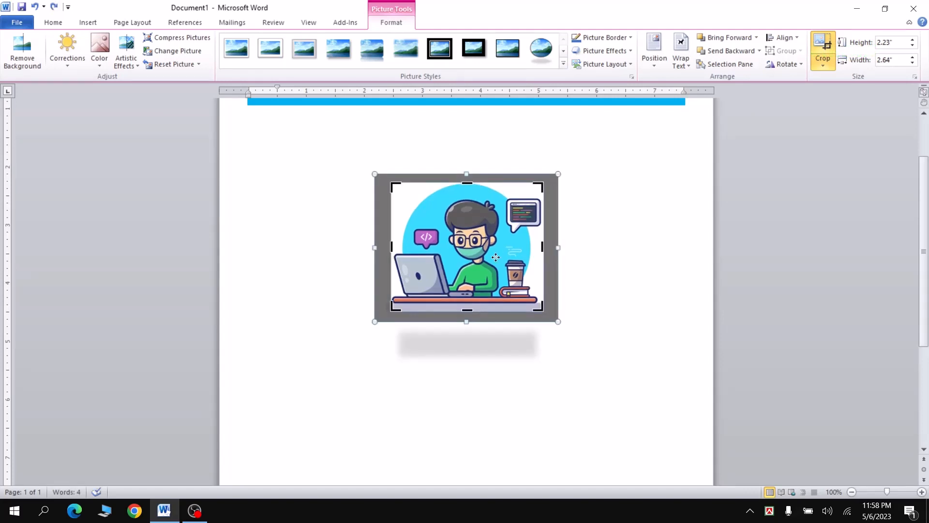
pyautogui.click(569, 188)
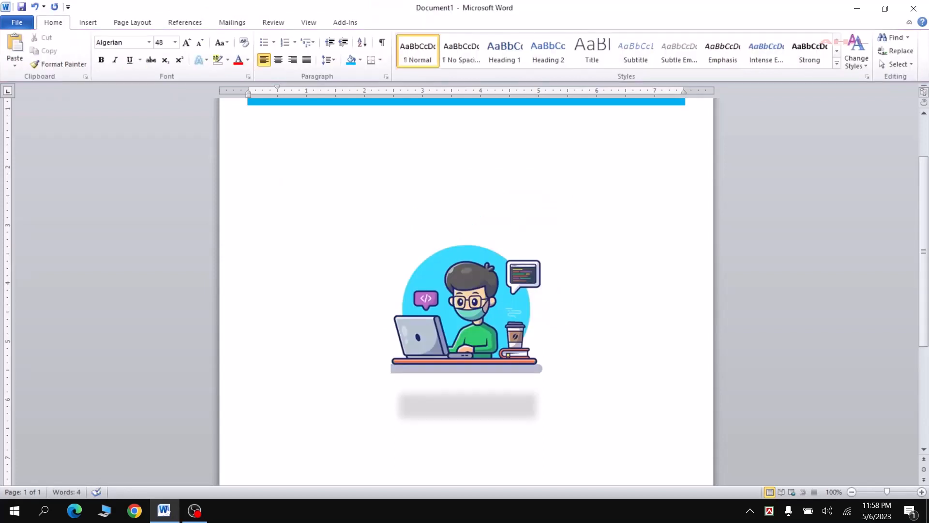
pyautogui.moveTo(536, 256); pyautogui.dragTo(517, 175)
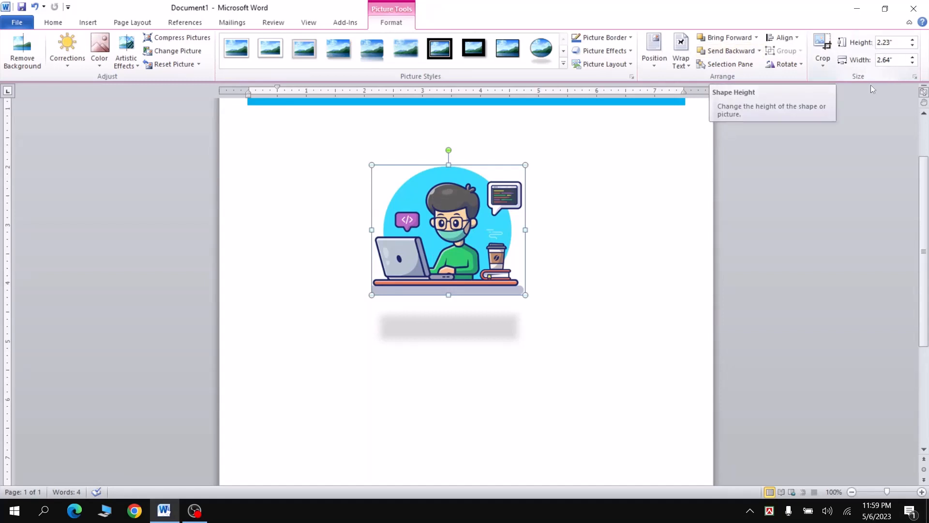
# - Resize the picture by entering an absolute height of 1.5 and an absolute width of 1.5 with the aspect ratio locked
pyautogui.rightClick(451, 203)
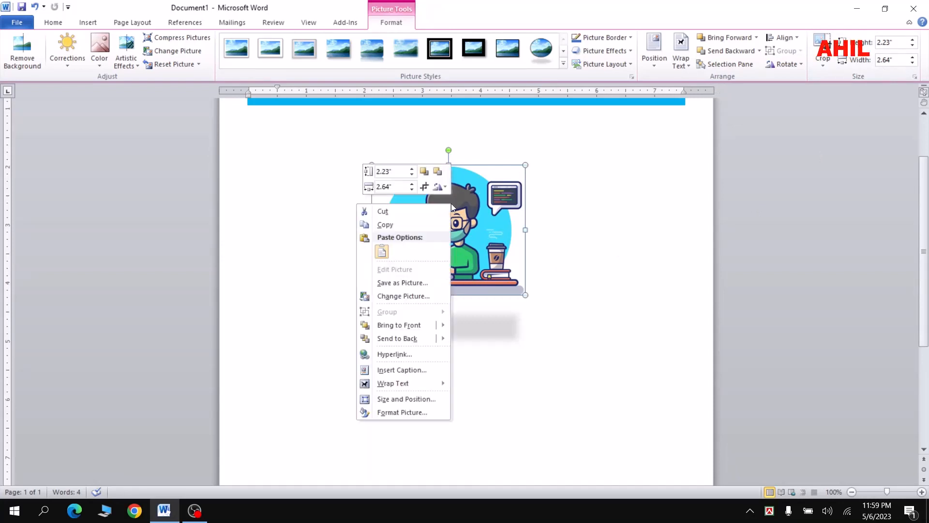
pyautogui.click(417, 400)
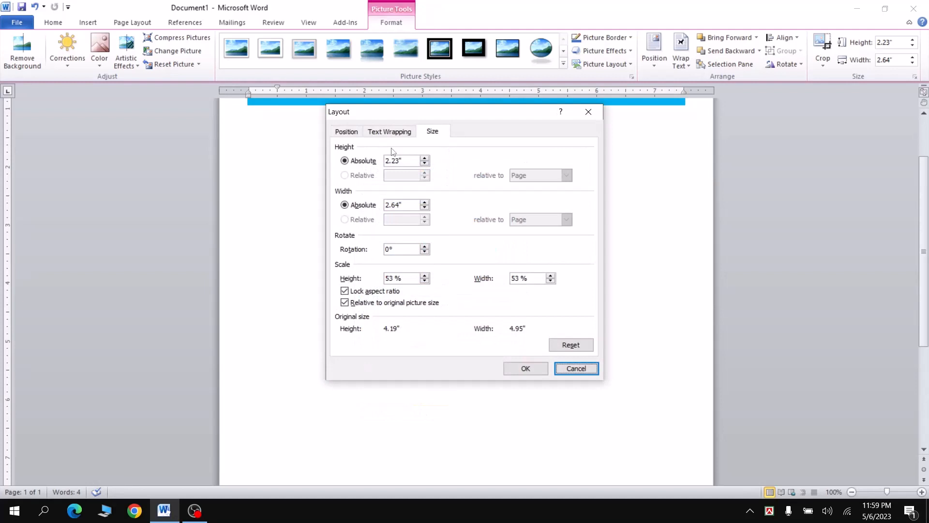
pyautogui.click(406, 161)
pyautogui.moveTo(405, 161); pyautogui.dragTo(374, 166)
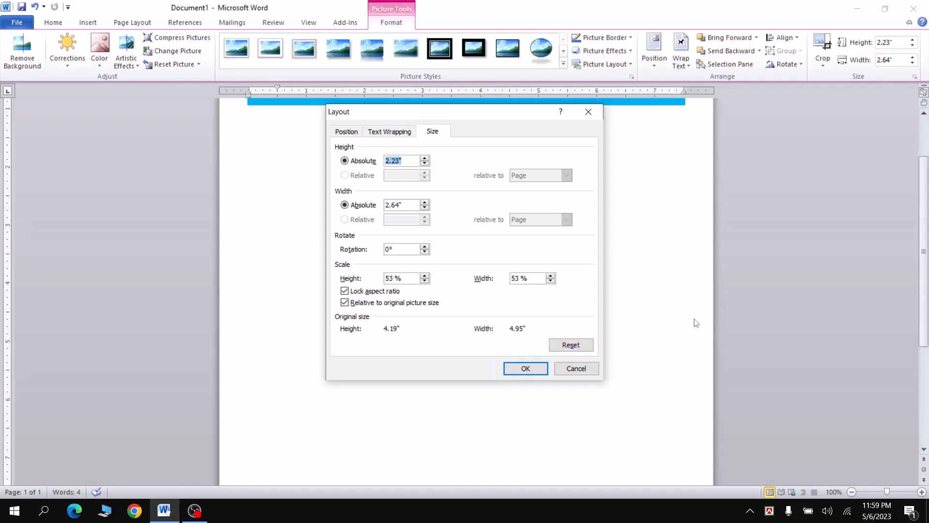
pyautogui.write('1.5')
pyautogui.press('Tab')
pyautogui.write('1')
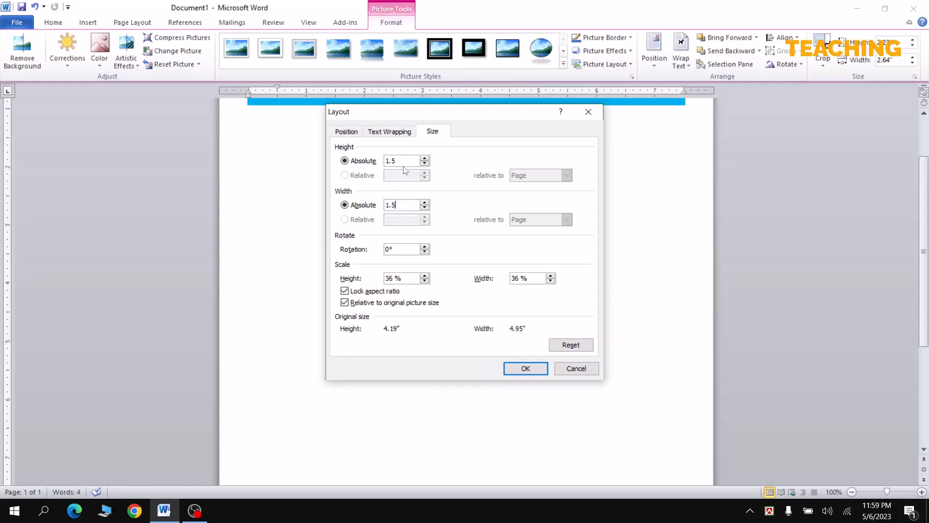
pyautogui.click(525, 369)
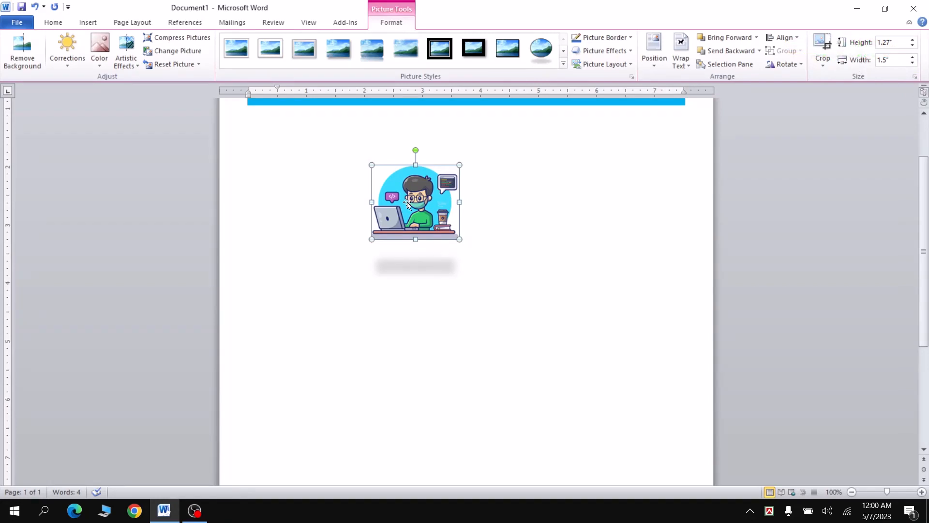
# - Turn off Lock aspect ratio in the picture's size settings and set its absolute height to 1.5 inches
pyautogui.rightClick(416, 187)
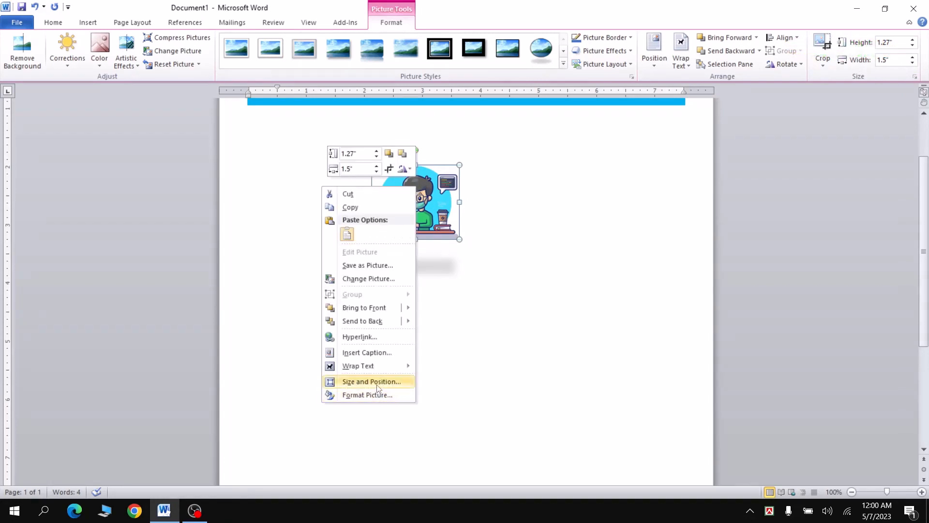
pyautogui.click(378, 384)
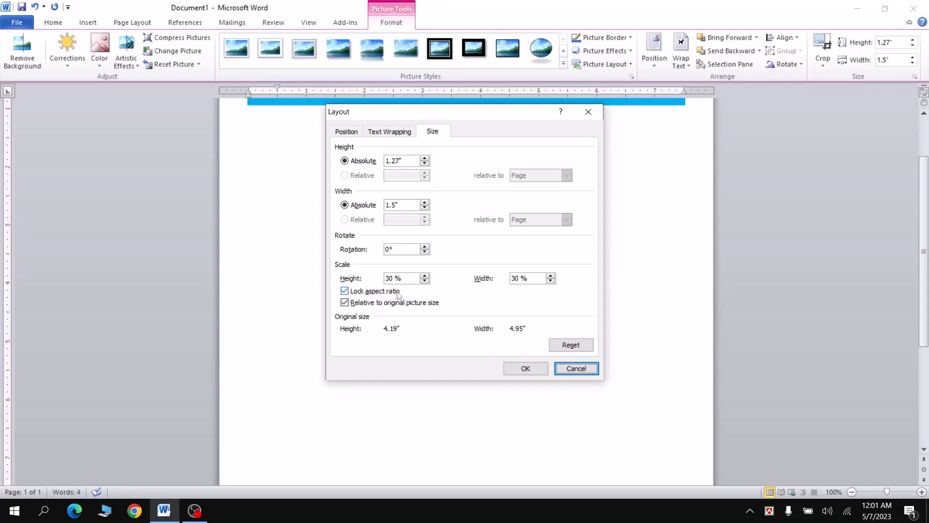
pyautogui.click(345, 292)
pyautogui.moveTo(407, 163); pyautogui.dragTo(347, 170)
pyautogui.write('1.5')
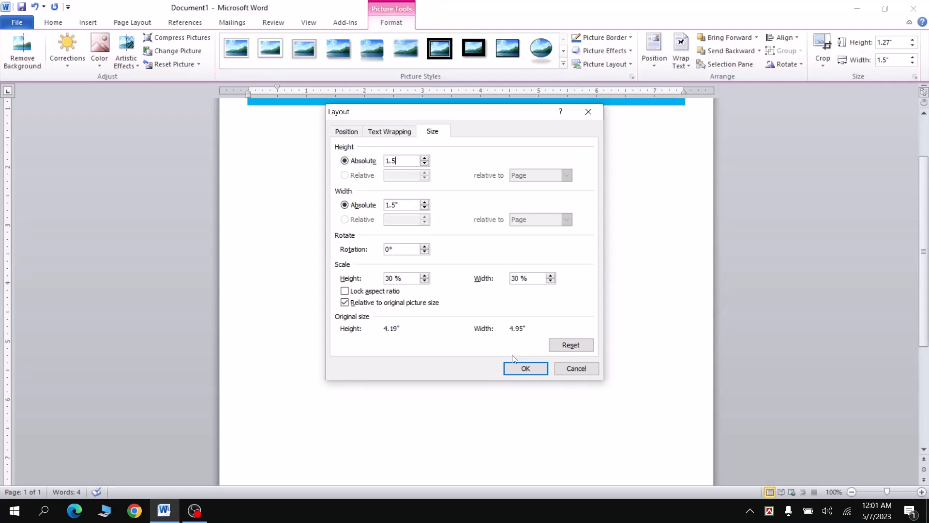
pyautogui.click(526, 369)
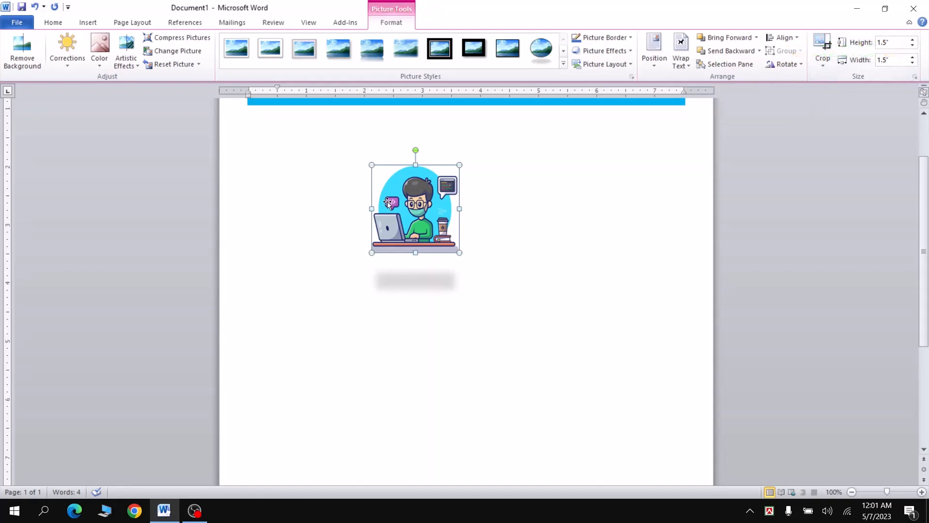
# - Review the picture's size settings, checking the absolute height and width and the Lock aspect ratio option
pyautogui.rightClick(427, 189)
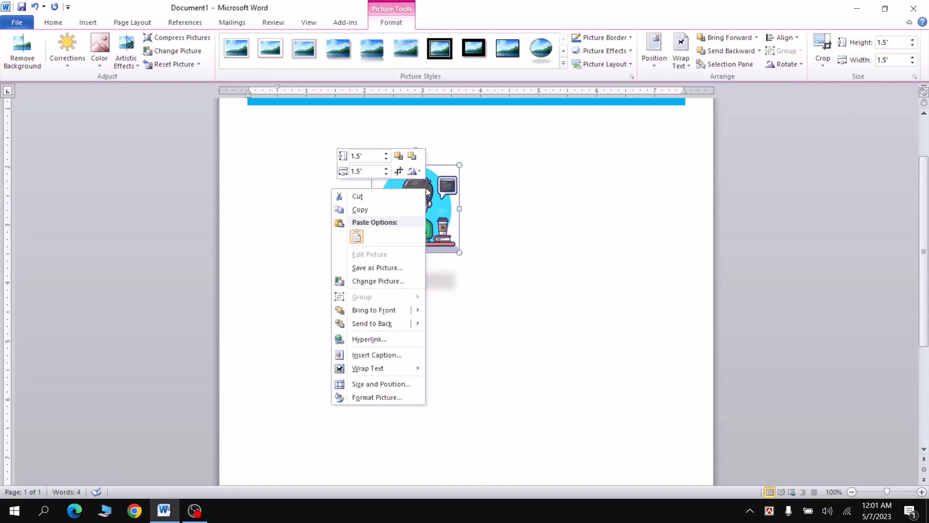
pyautogui.click(383, 388)
pyautogui.click(351, 291)
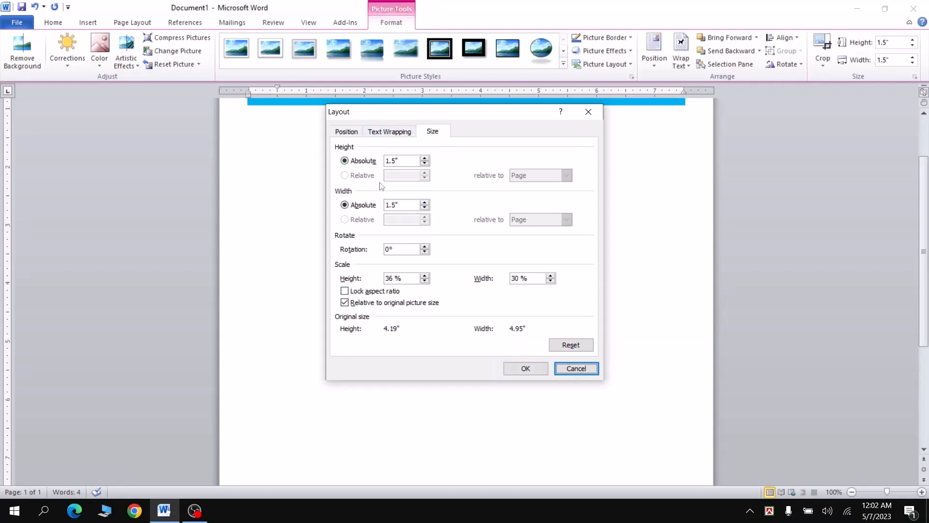
pyautogui.click(526, 369)
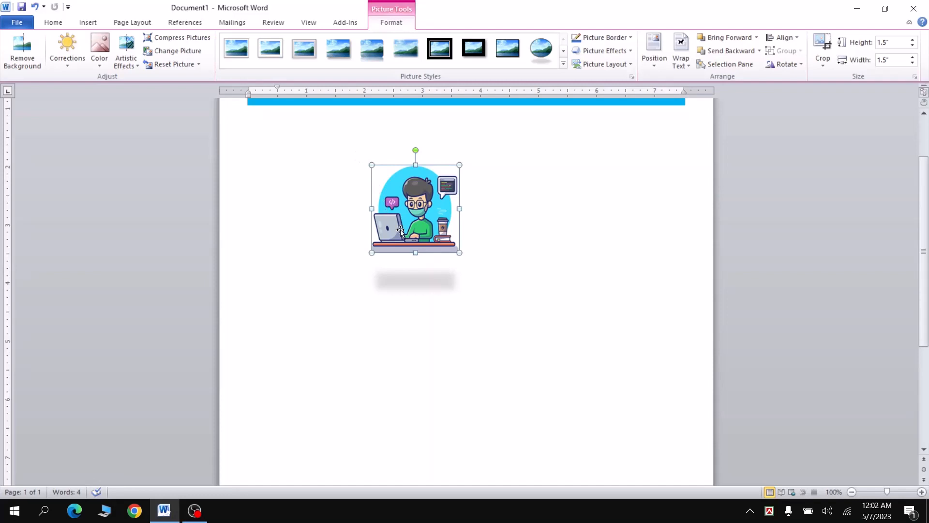
# - Delete the picture of the man with the laptop from the page
pyautogui.click(335, 315)
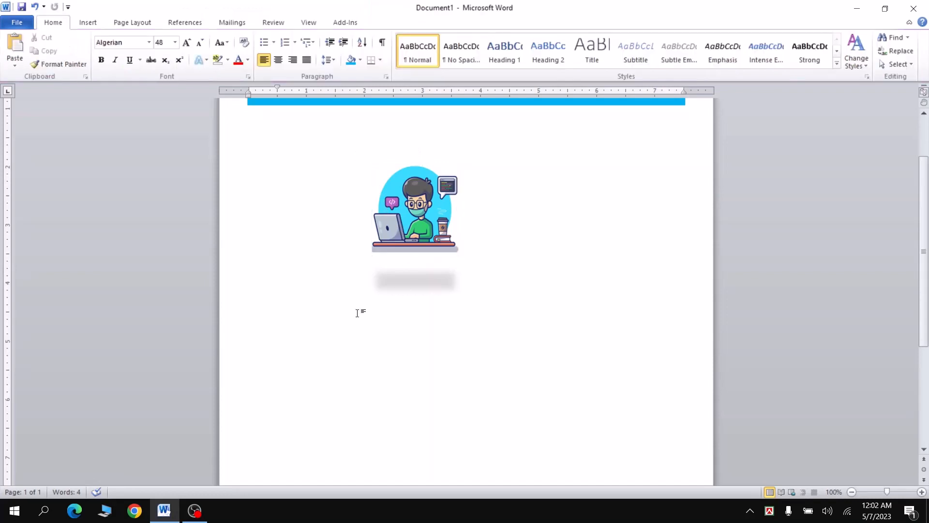
pyautogui.click(416, 209)
pyautogui.press('Delete')
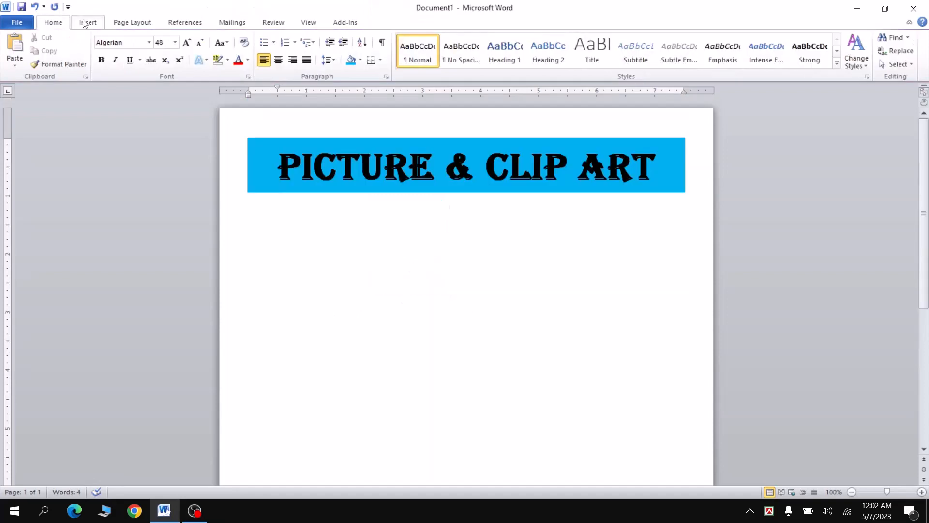
# - Open the clip art collection and browse all media file types using an empty search
pyautogui.click(84, 24)
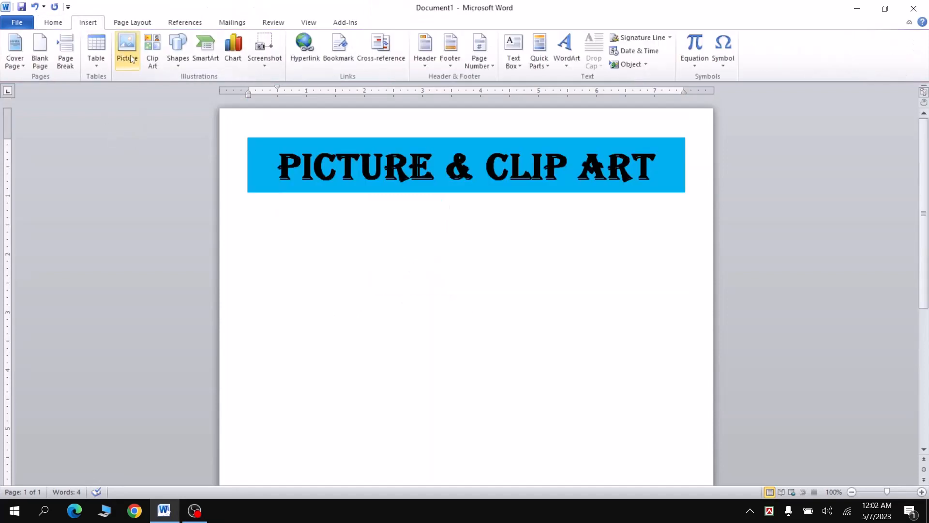
pyautogui.click(154, 52)
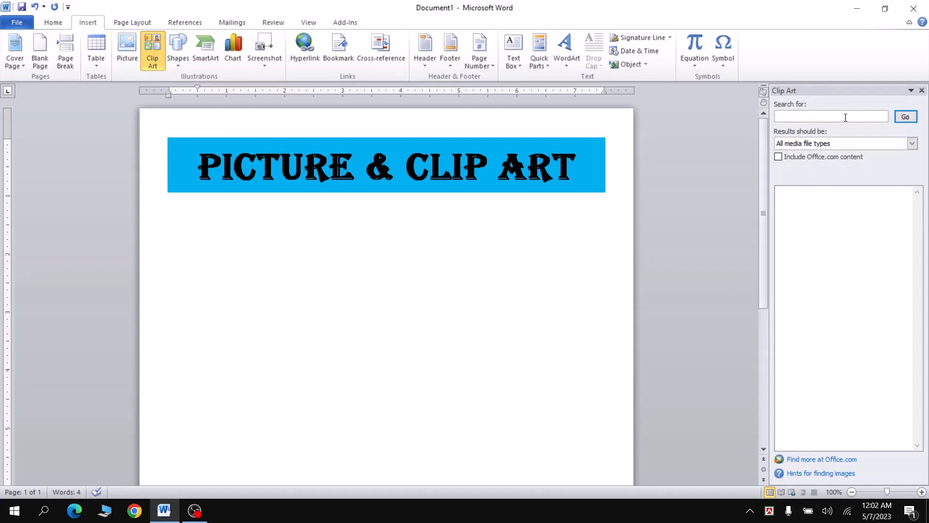
pyautogui.click(903, 120)
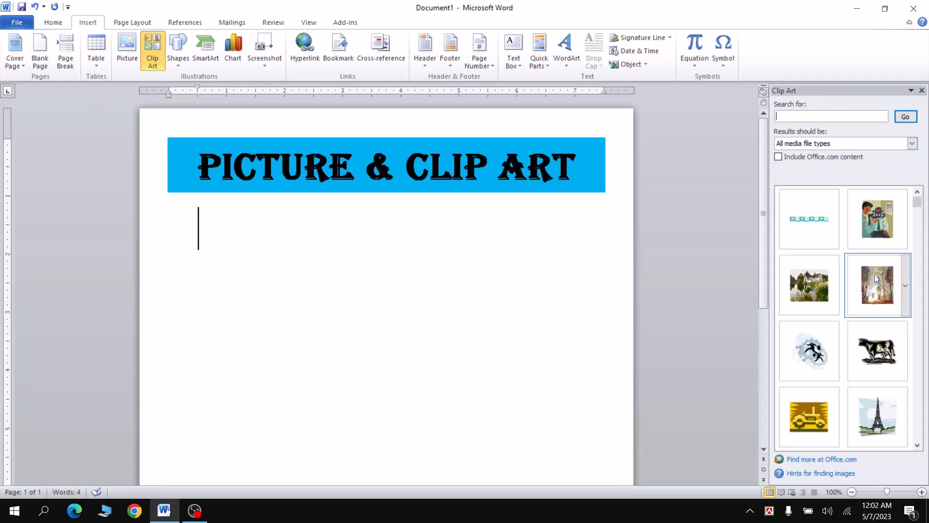
pyautogui.scroll(-3, 869, 348)
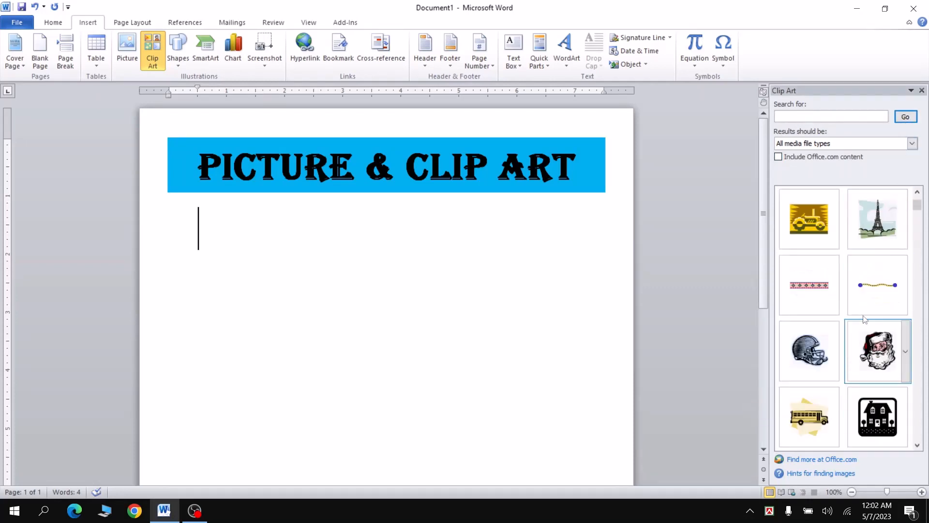
pyautogui.scroll(-10, 865, 319)
pyautogui.scroll(-5, 864, 314)
# - Search the clip art collection for "Computer"
pyautogui.click(791, 115)
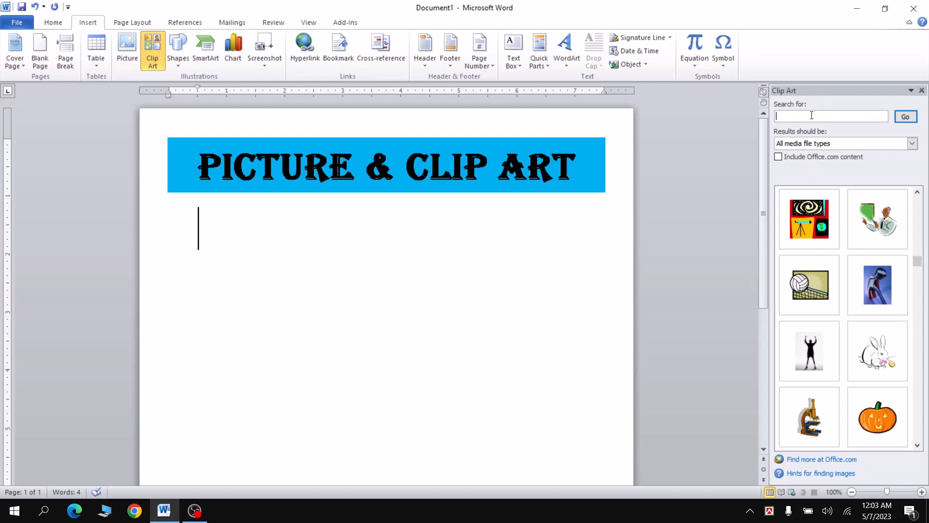
pyautogui.write('Computer')
pyautogui.click(905, 119)
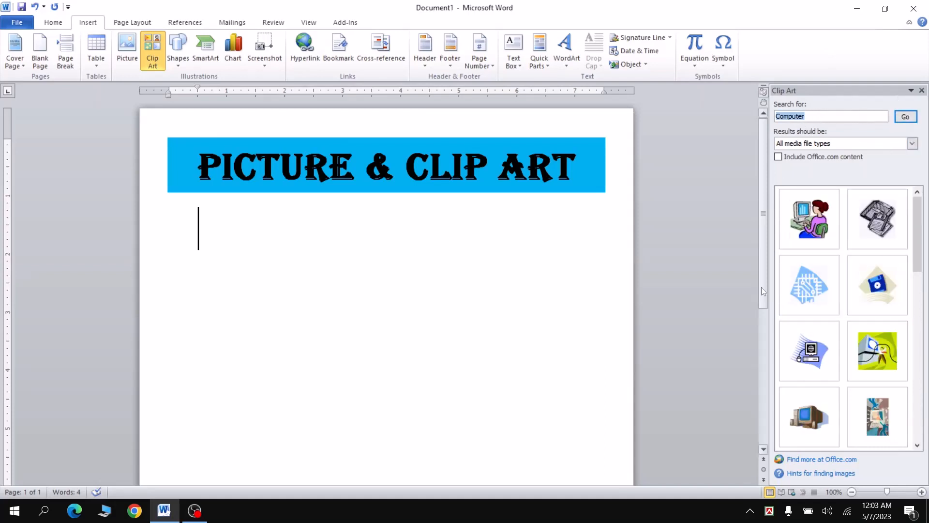
# - Insert the brown desktop computer clip art from the search results and move it further down below the heading
pyautogui.scroll(-10, 848, 248)
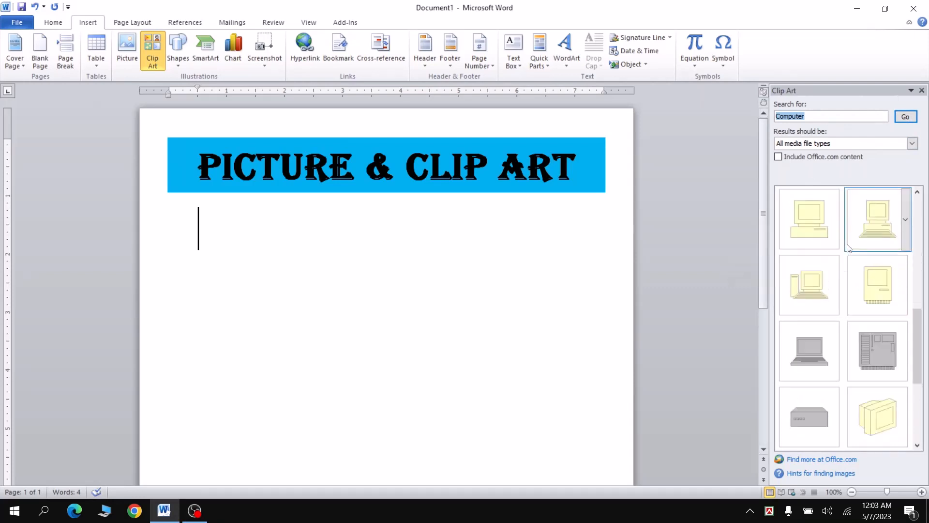
pyautogui.scroll(10, 849, 248)
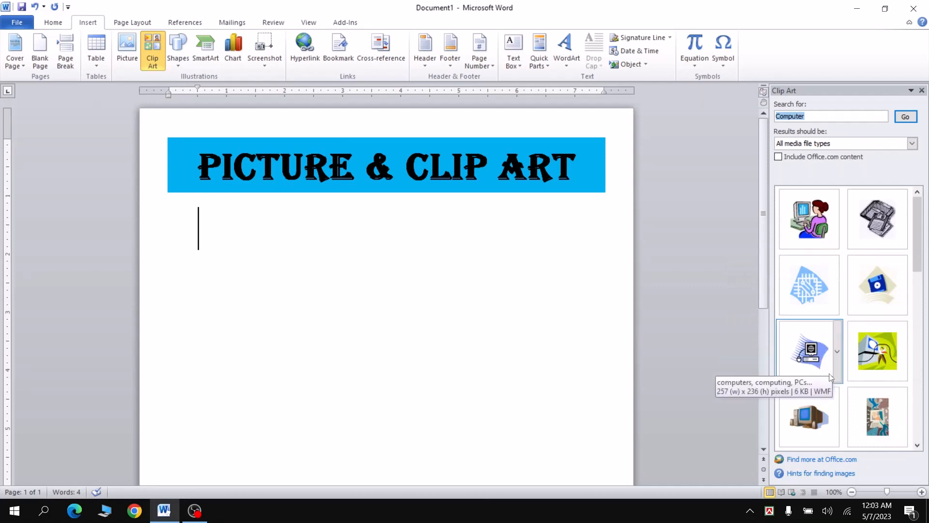
pyautogui.click(806, 417)
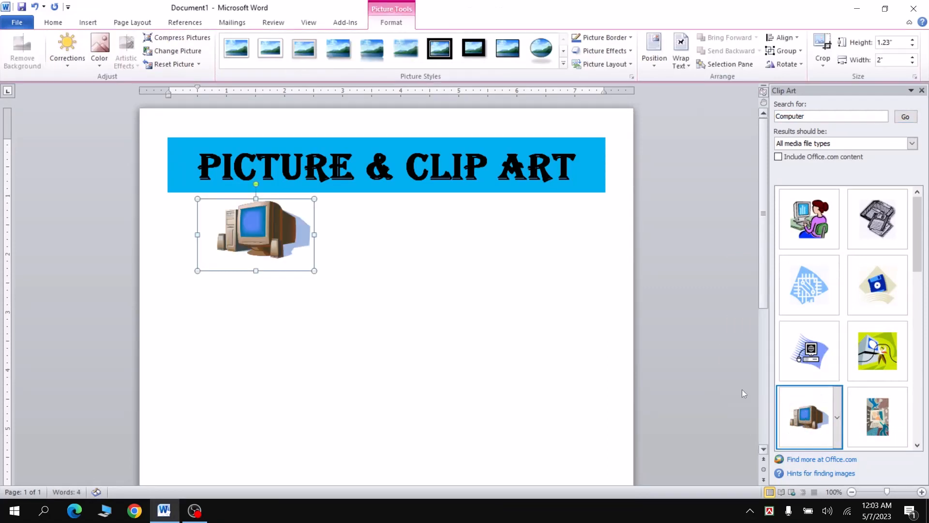
pyautogui.moveTo(273, 271); pyautogui.dragTo(359, 313)
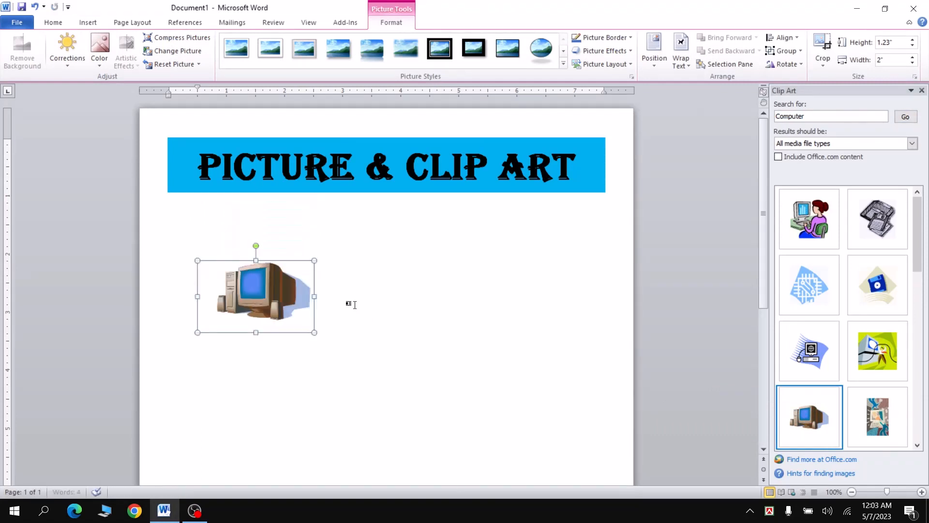